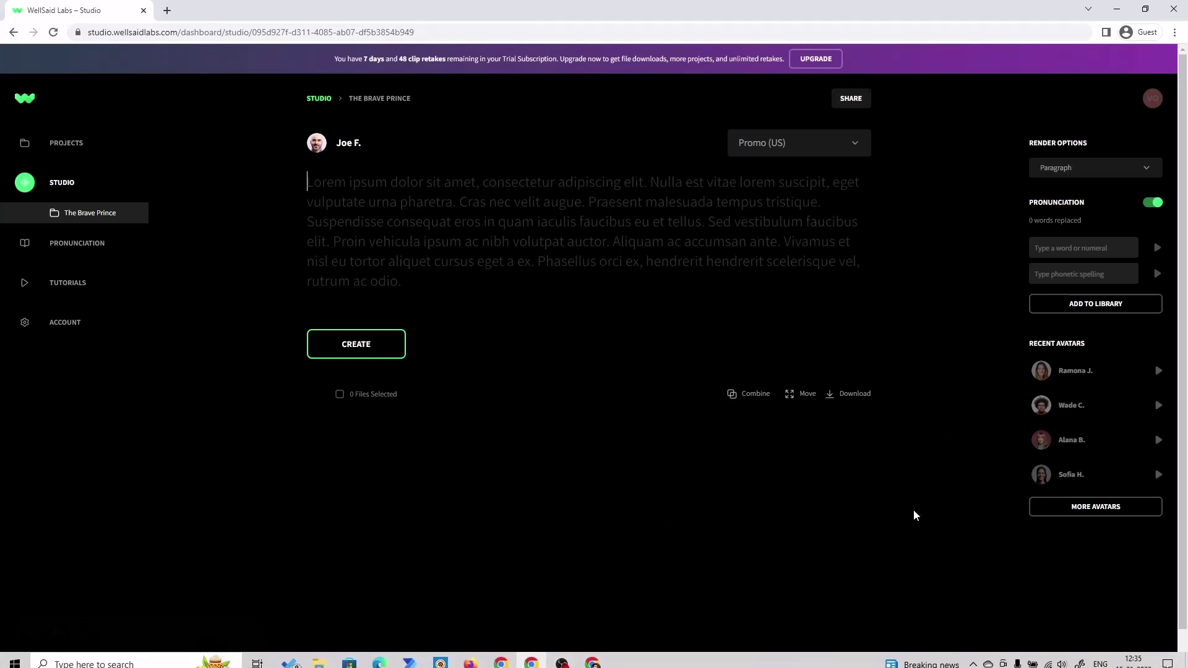
# - Paste the Brave Prince dragon story into the script and give Joe F. the Narration (US) style
pyautogui.click(1084, 511)
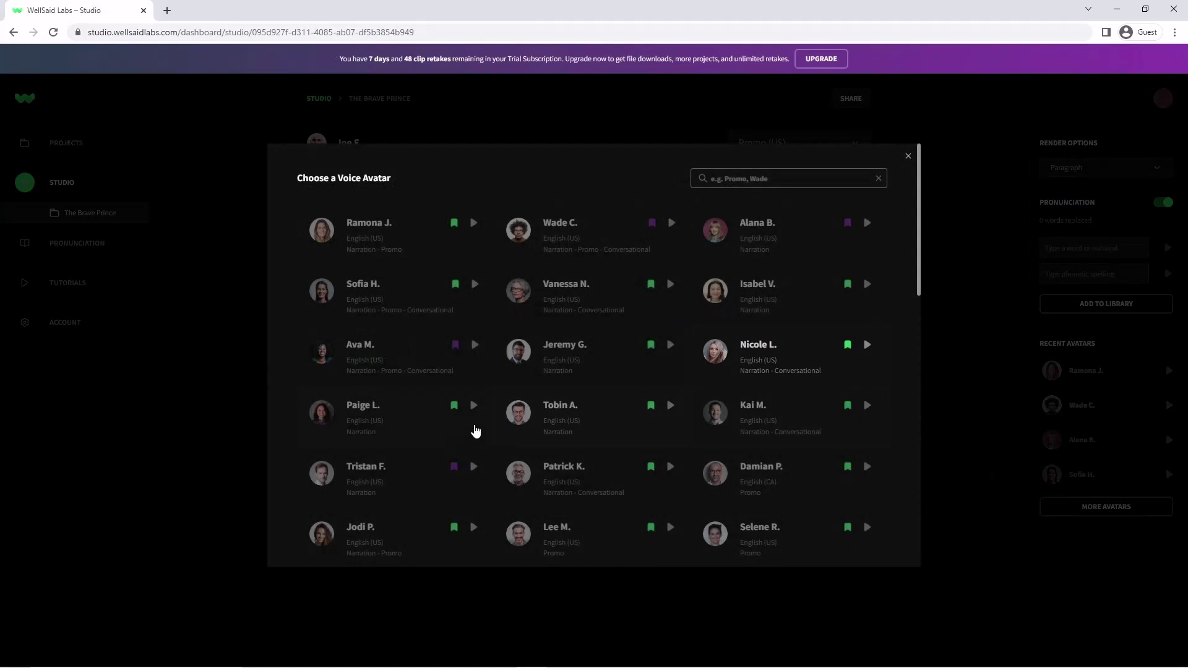
pyautogui.scroll(-2, 448, 460)
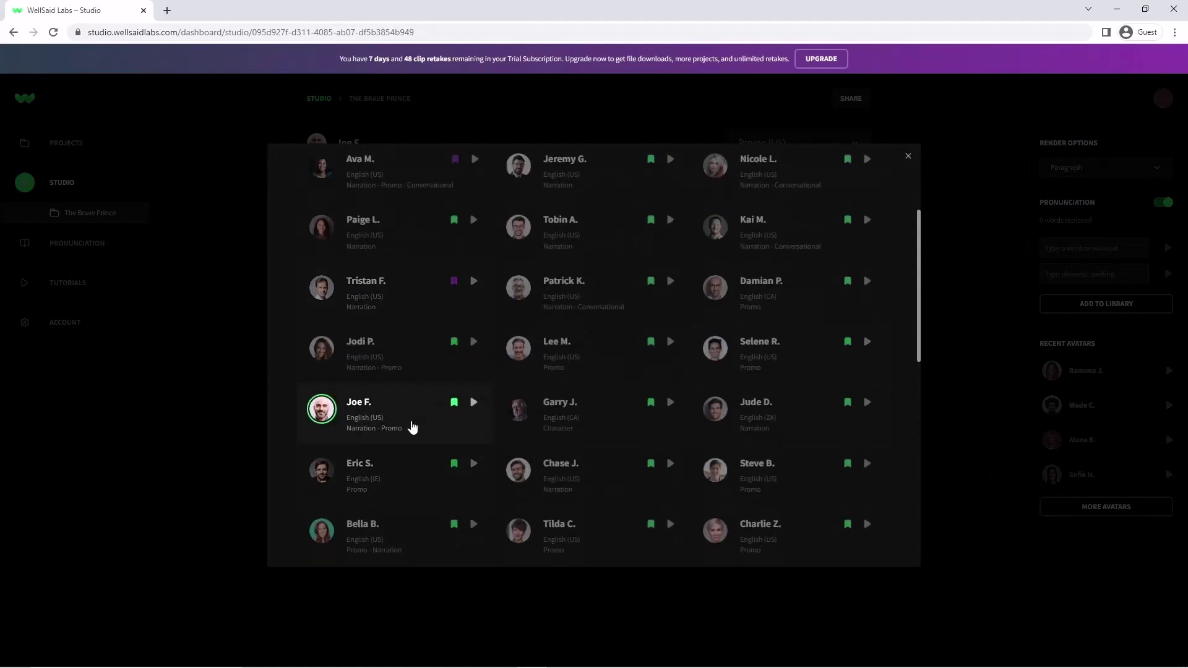
pyautogui.click(908, 157)
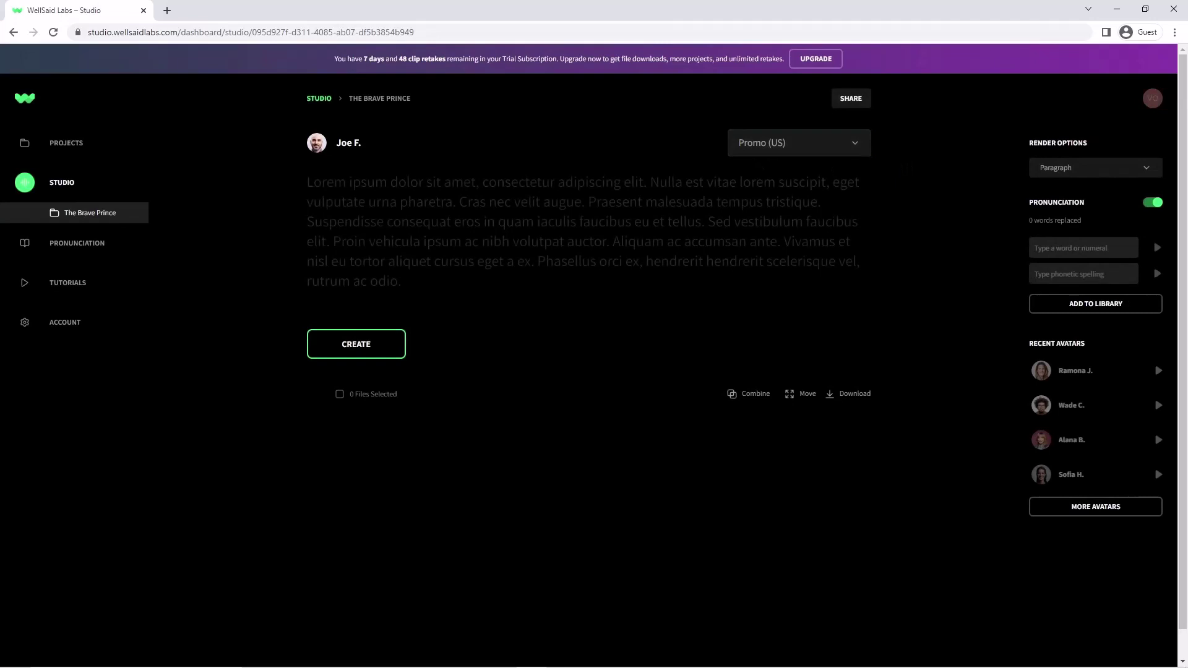
pyautogui.rightClick(348, 192)
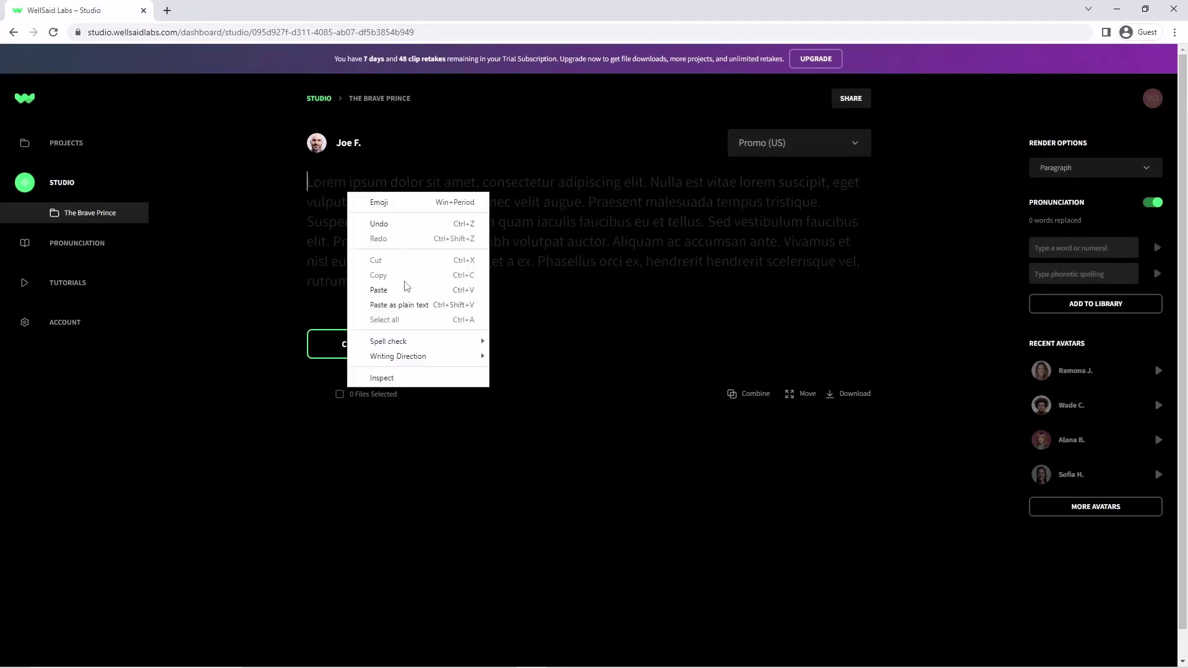
pyautogui.click(379, 289)
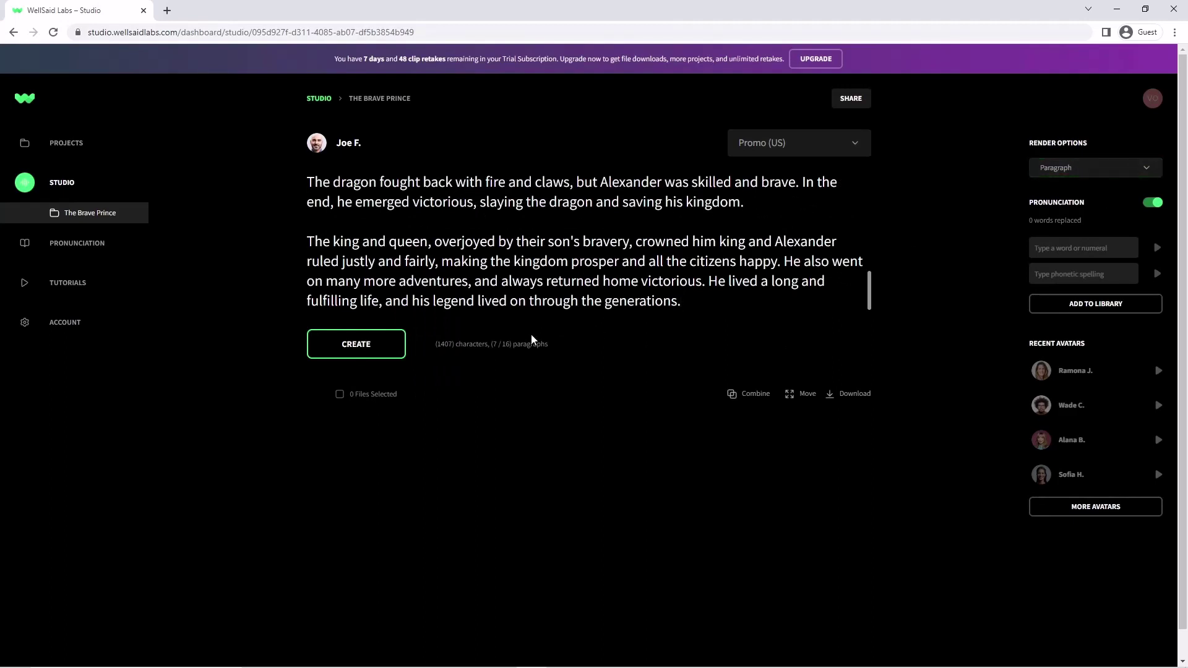
pyautogui.click(767, 143)
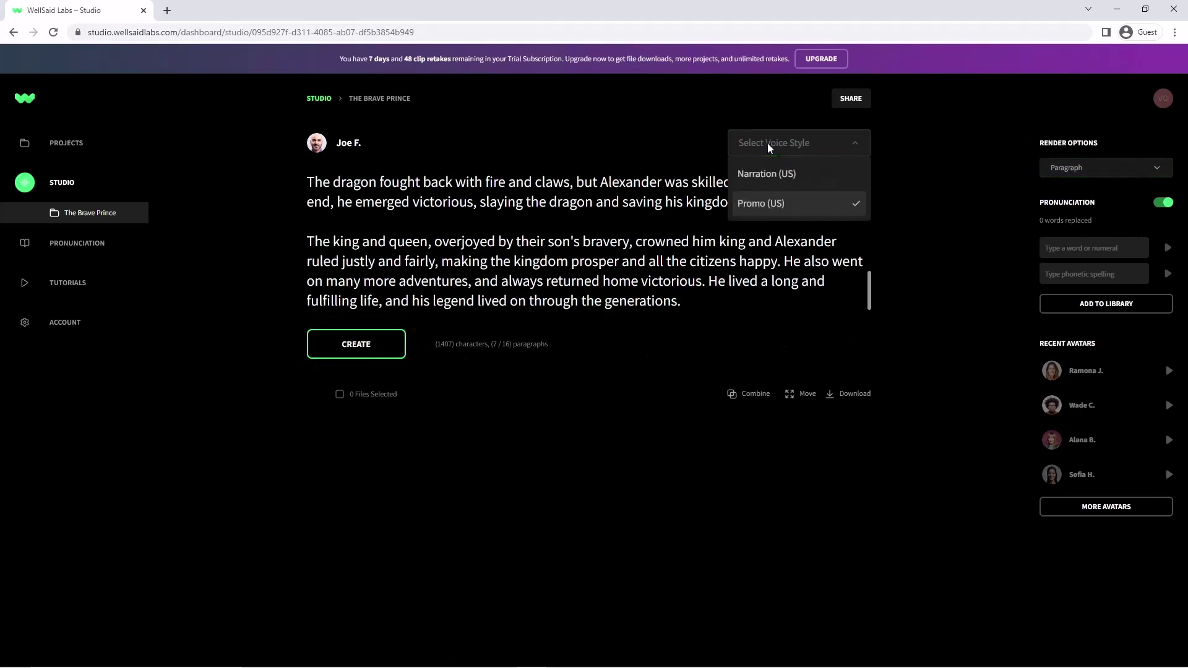
pyautogui.click(776, 177)
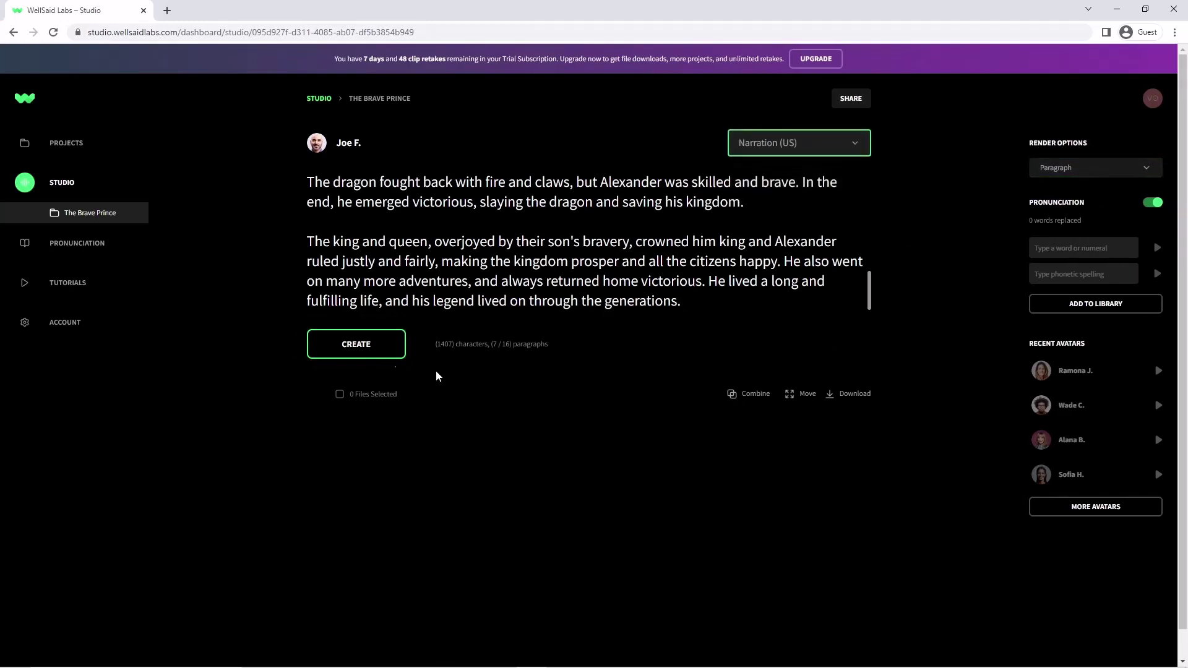
# - Render the pasted story into Joe F. audio clips JF-12 to JF-18
pyautogui.click(369, 348)
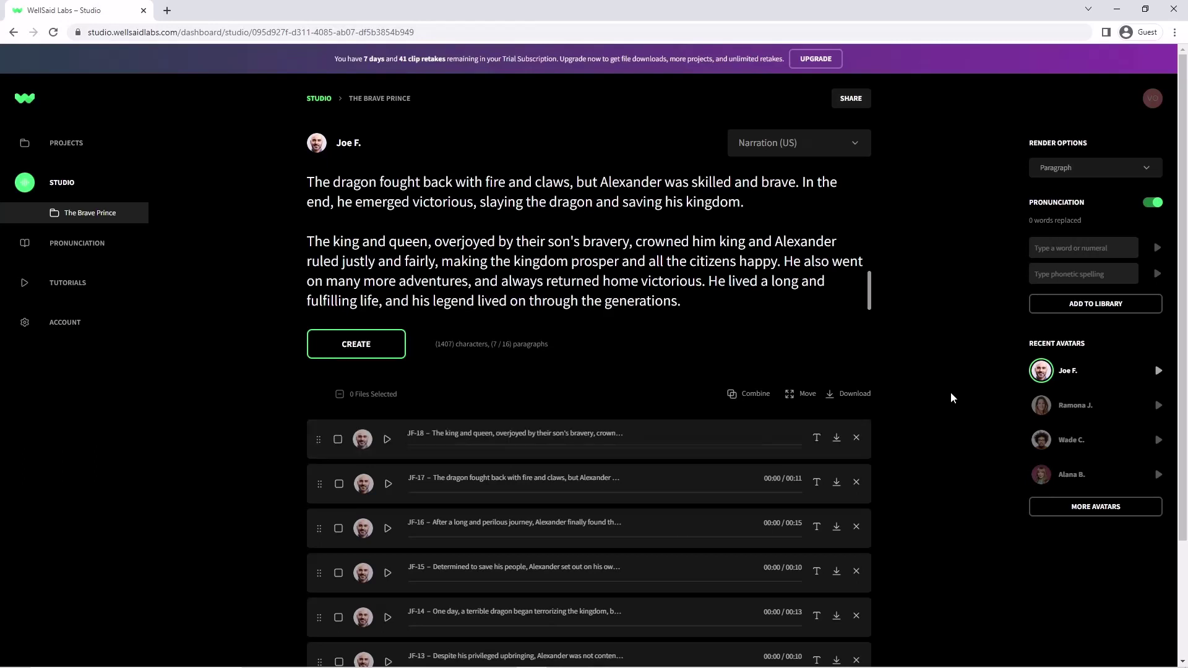
pyautogui.scroll(-2, 953, 402)
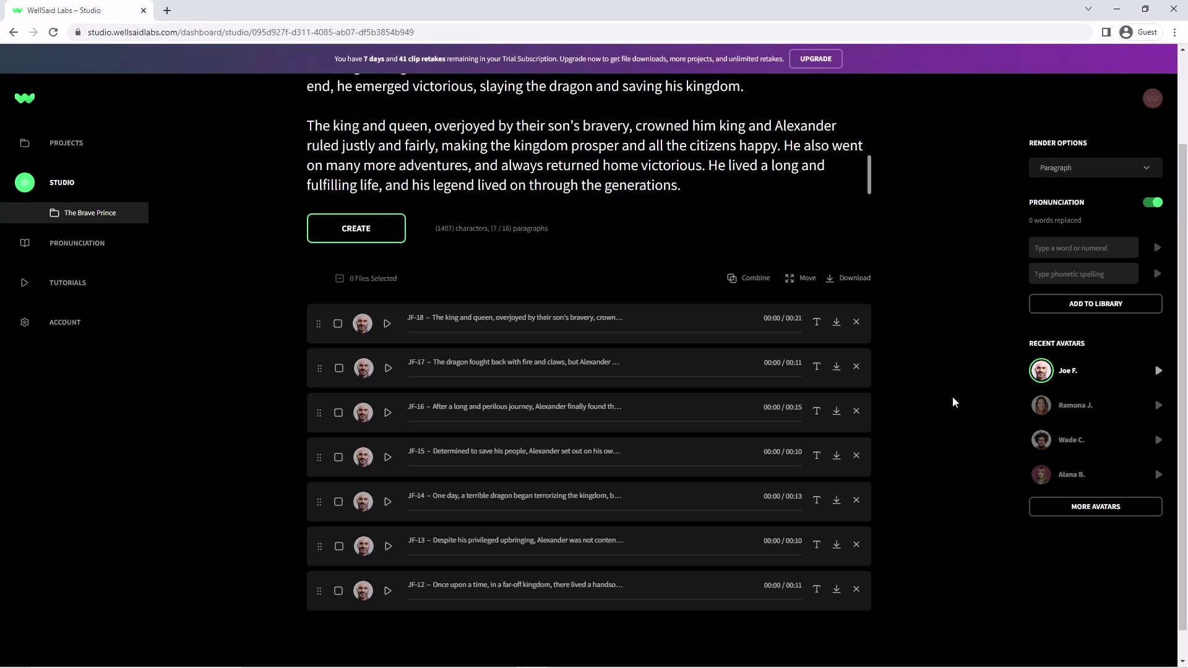
pyautogui.scroll(-1, 952, 397)
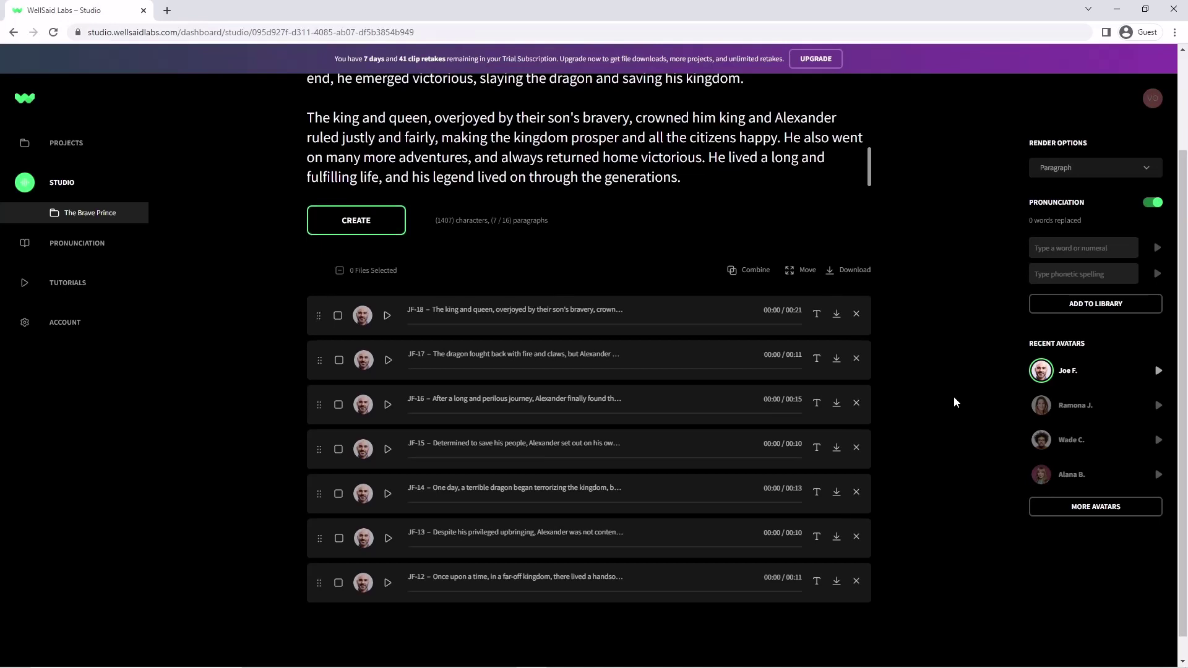
# - Select clips JF-18 through JF-12 and open the combine-audio dialog
pyautogui.click(338, 316)
pyautogui.click(338, 361)
pyautogui.click(339, 405)
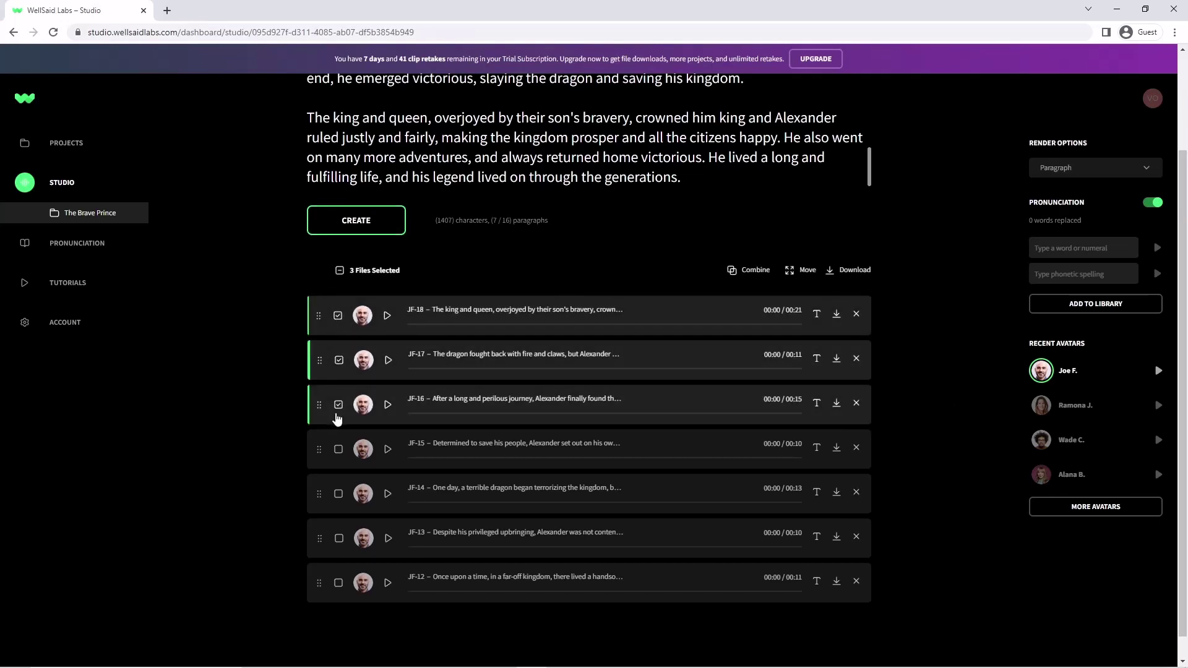
pyautogui.click(338, 450)
pyautogui.click(338, 494)
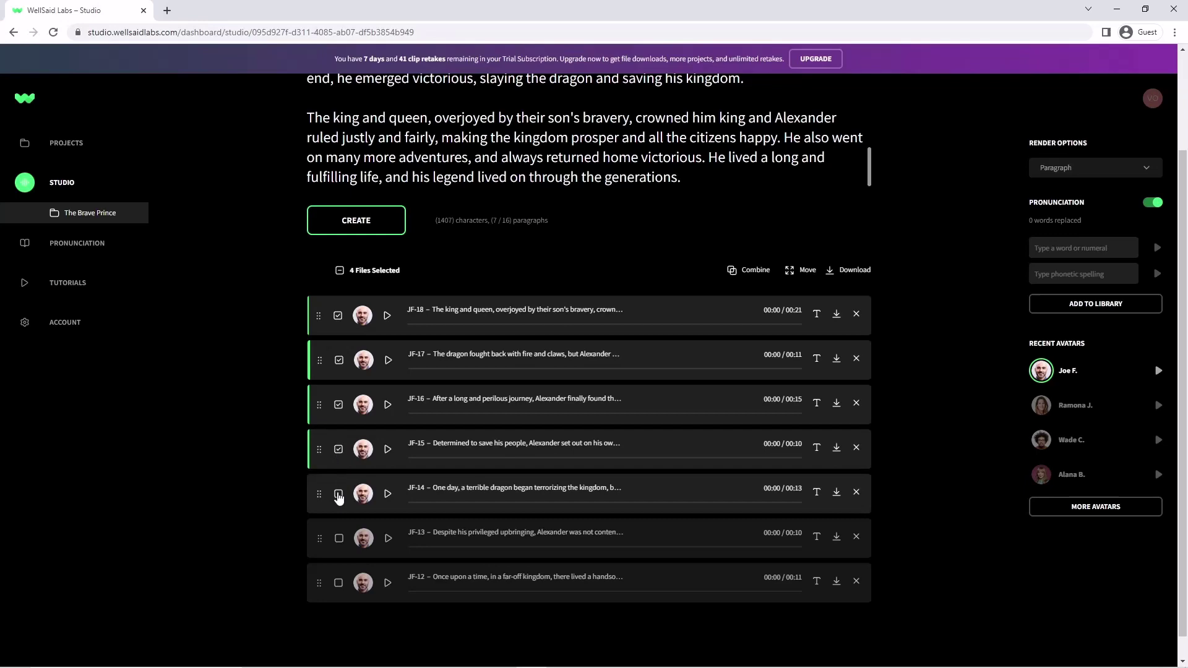
pyautogui.click(339, 539)
pyautogui.click(338, 583)
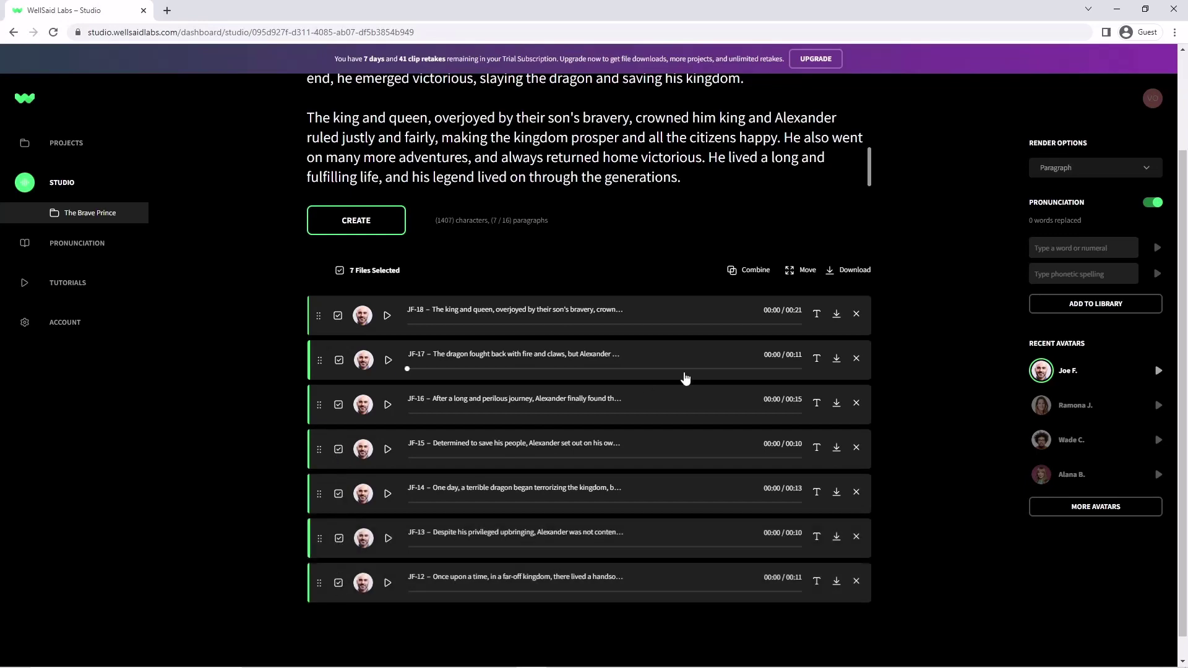
pyautogui.click(754, 269)
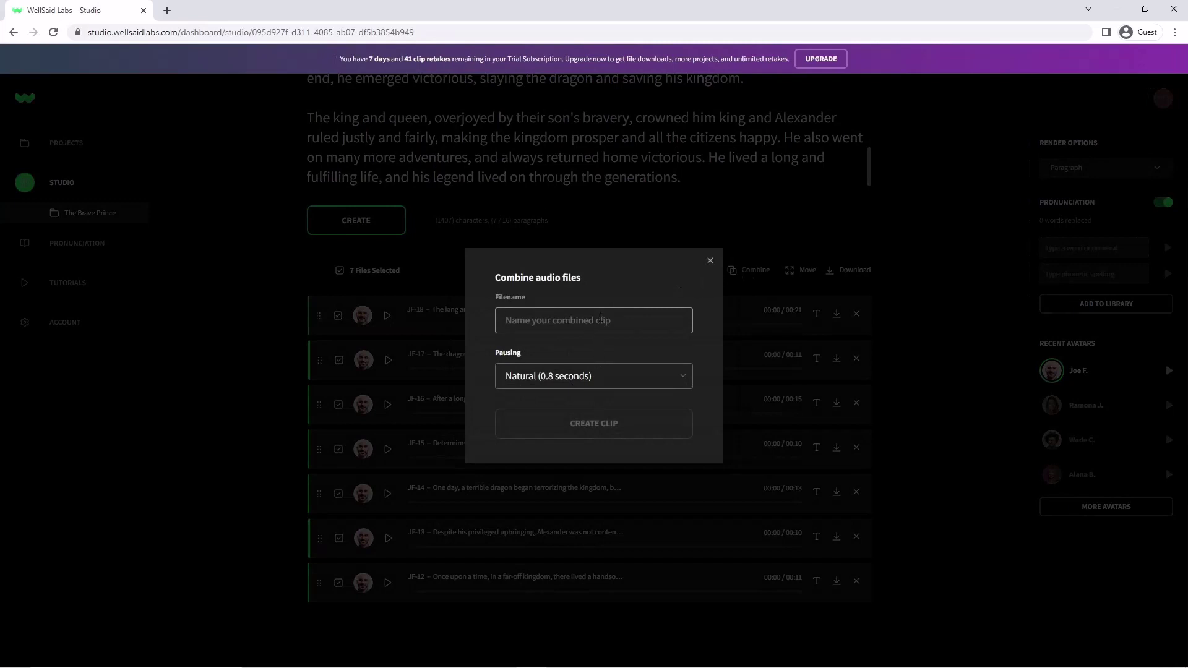
# - Create the combined clip with the filename 'The Brave Prince'
pyautogui.click(601, 318)
pyautogui.write('The')
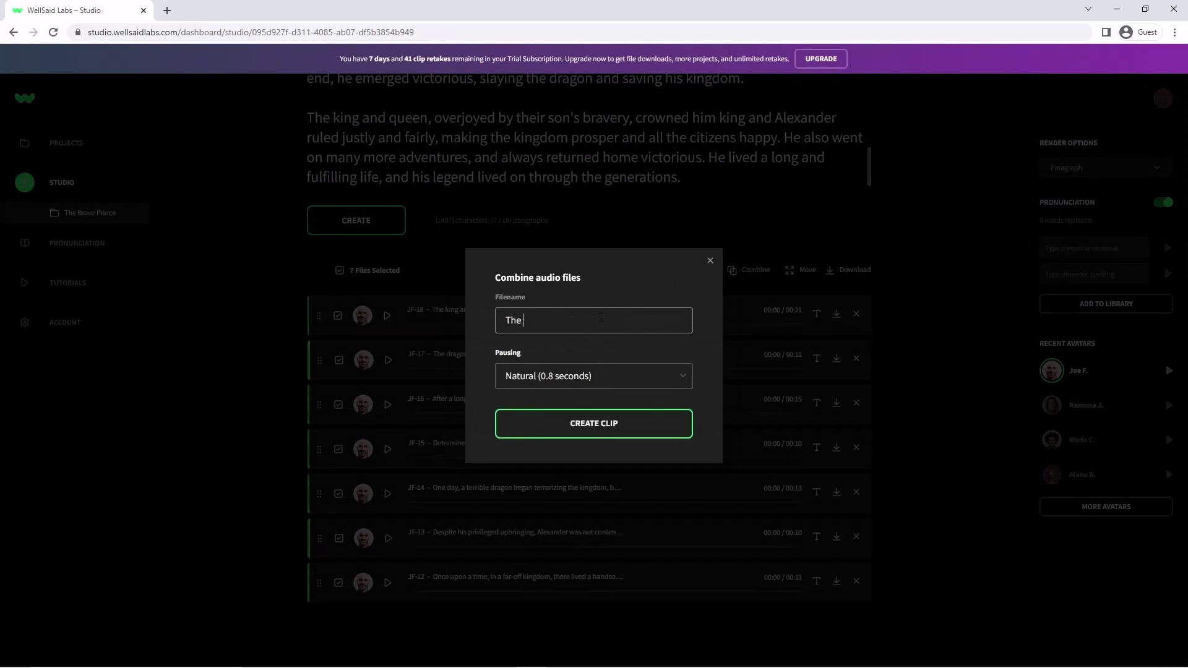
pyautogui.write(' Brave P')
pyautogui.write('rince')
pyautogui.click(613, 425)
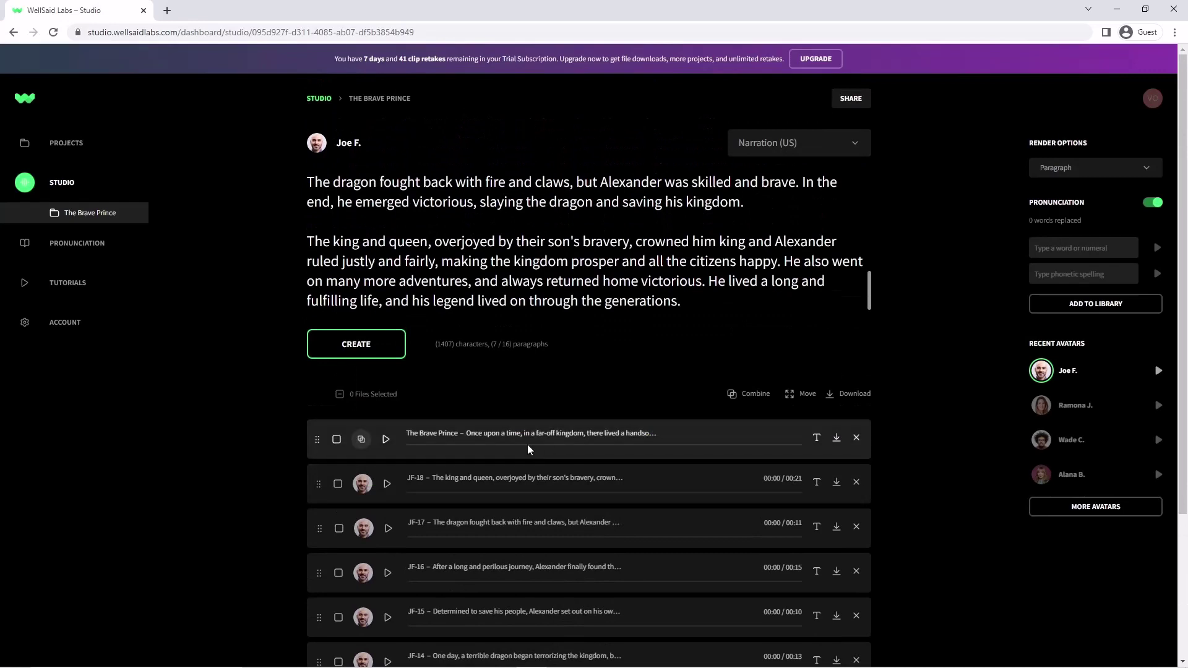
# - Play The Brave Prince clip to 01:10 of 01:39 with the story's start in view
pyautogui.click(385, 439)
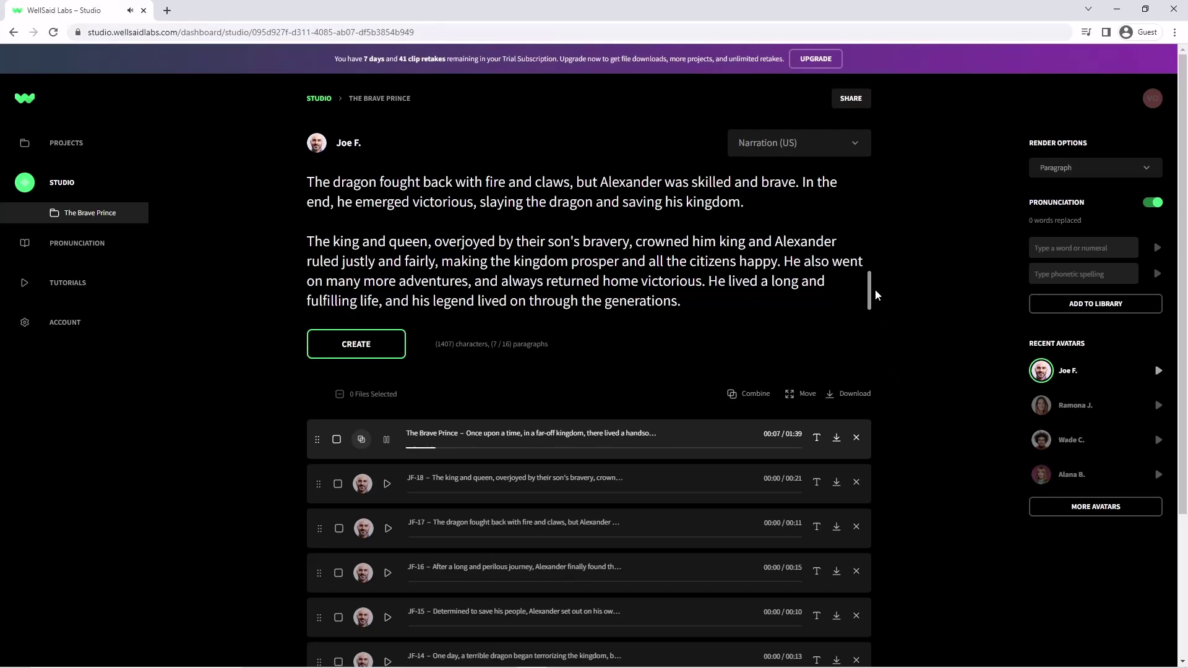
pyautogui.hotkey('ctrl', 'Home')
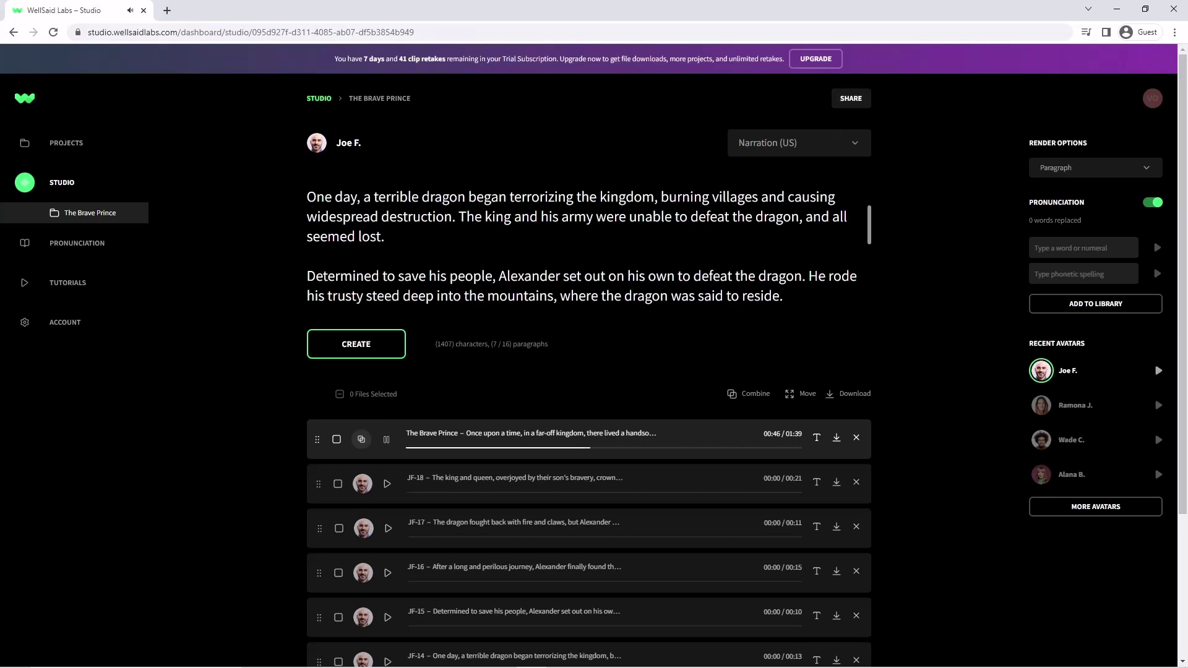
pyautogui.scroll(-1, 590, 242)
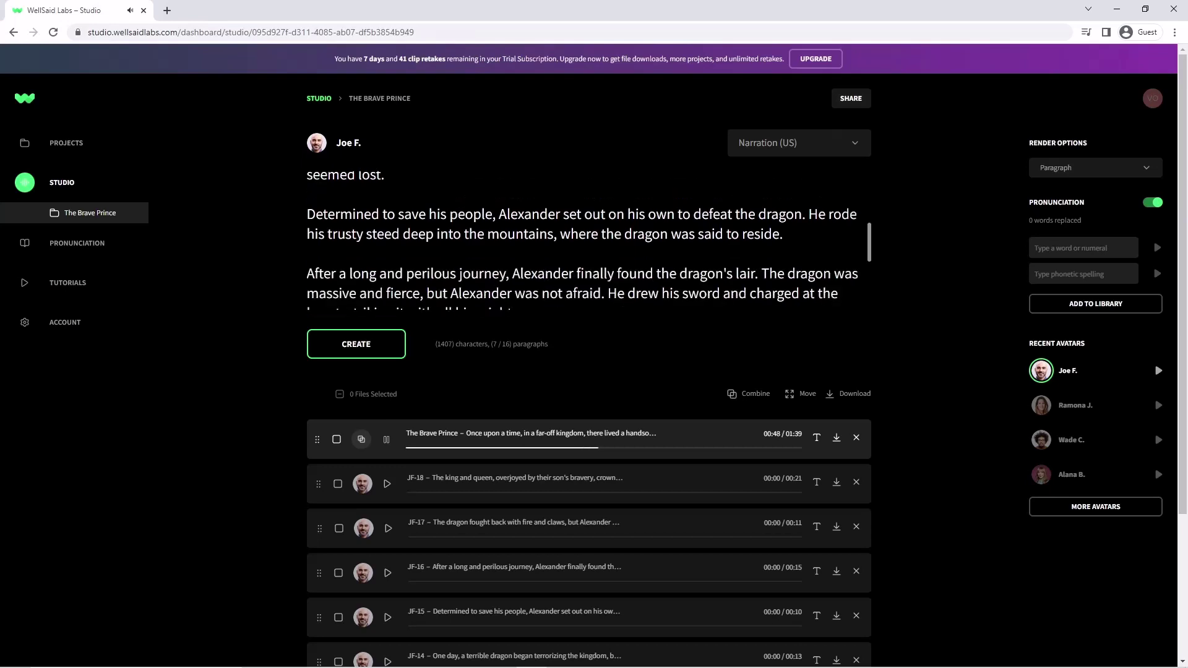
pyautogui.scroll(-1, 590, 241)
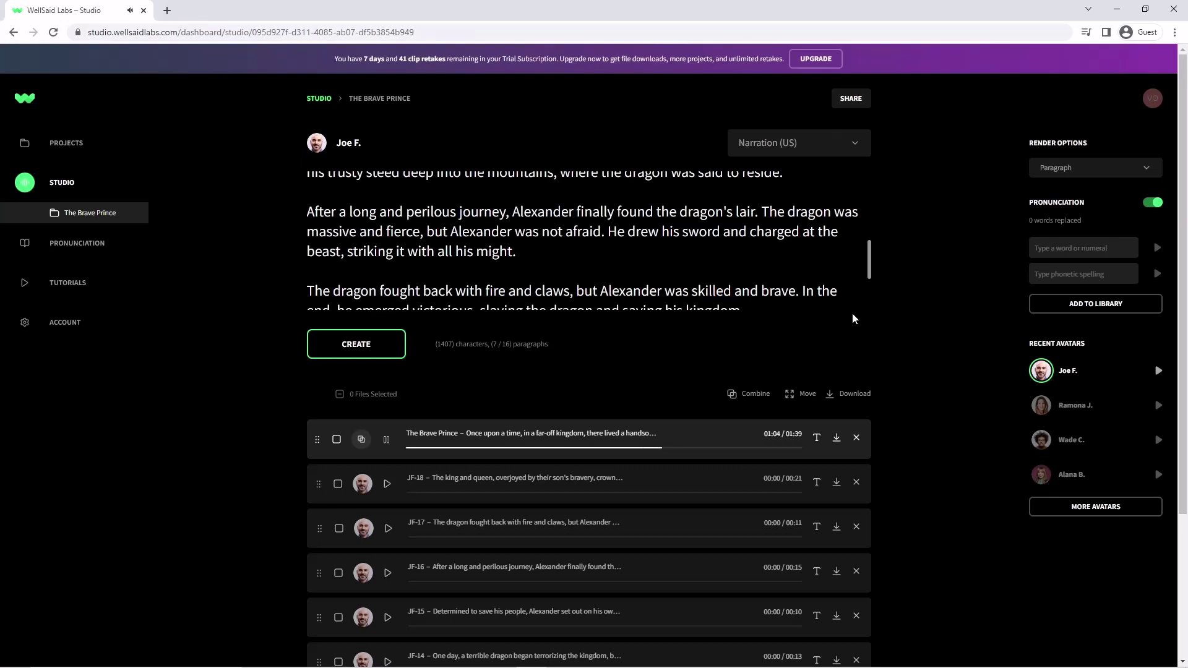
pyautogui.scroll(-1, 853, 318)
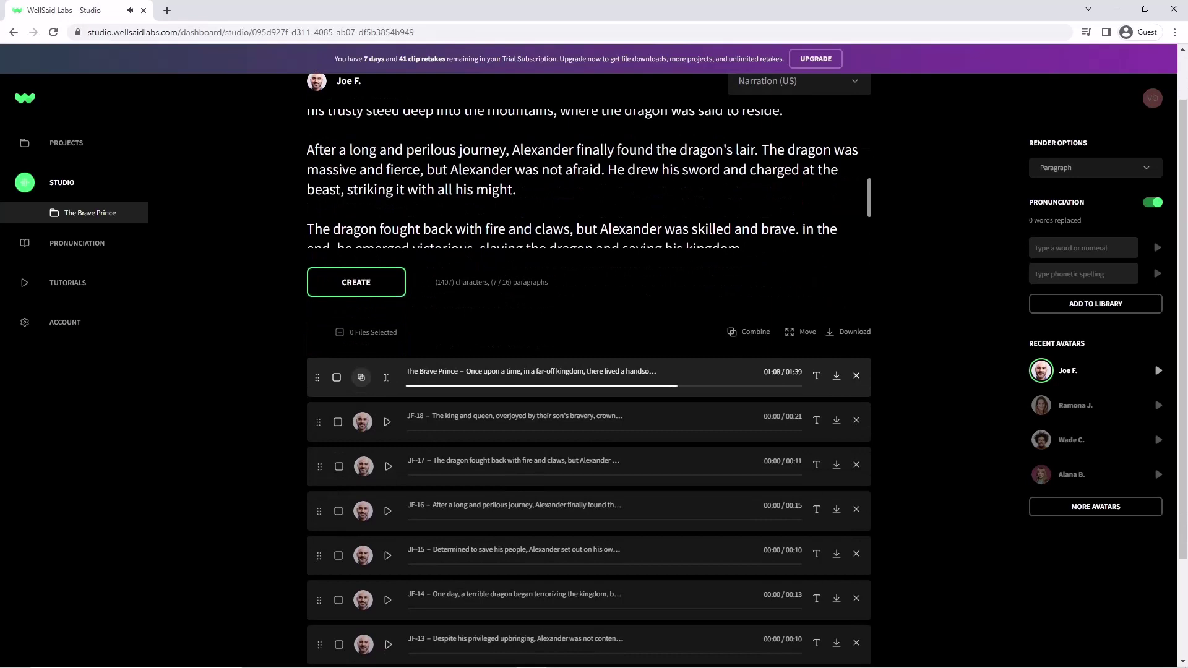
pyautogui.scroll(-1, 584, 179)
pyautogui.scroll(1, 935, 320)
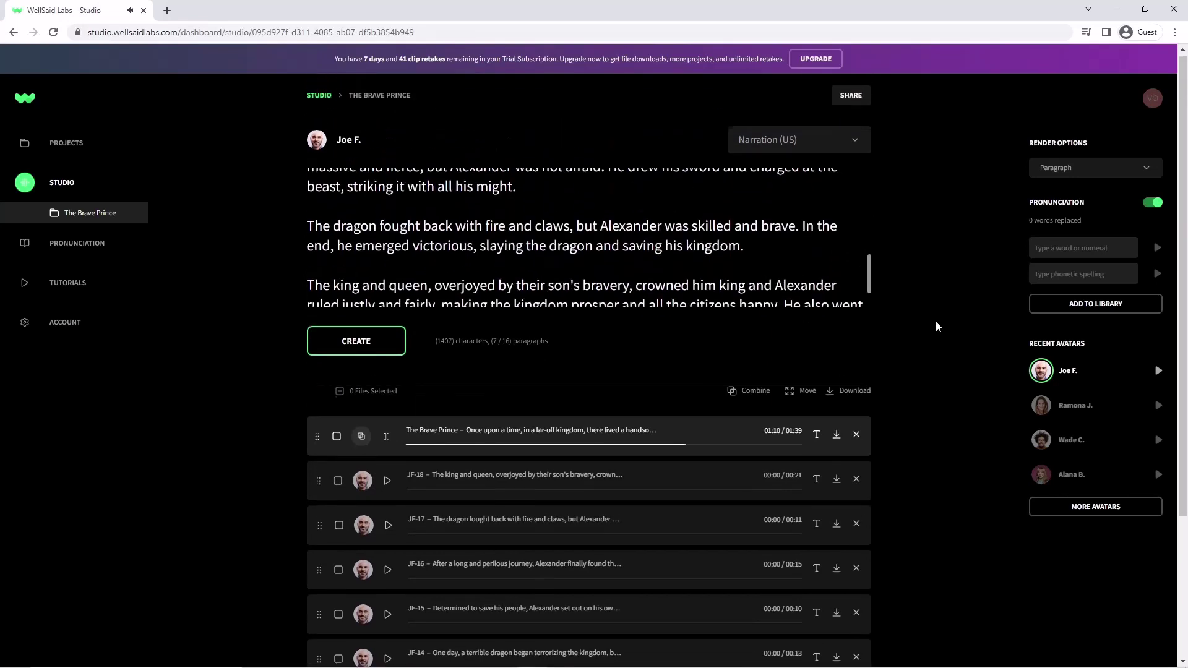